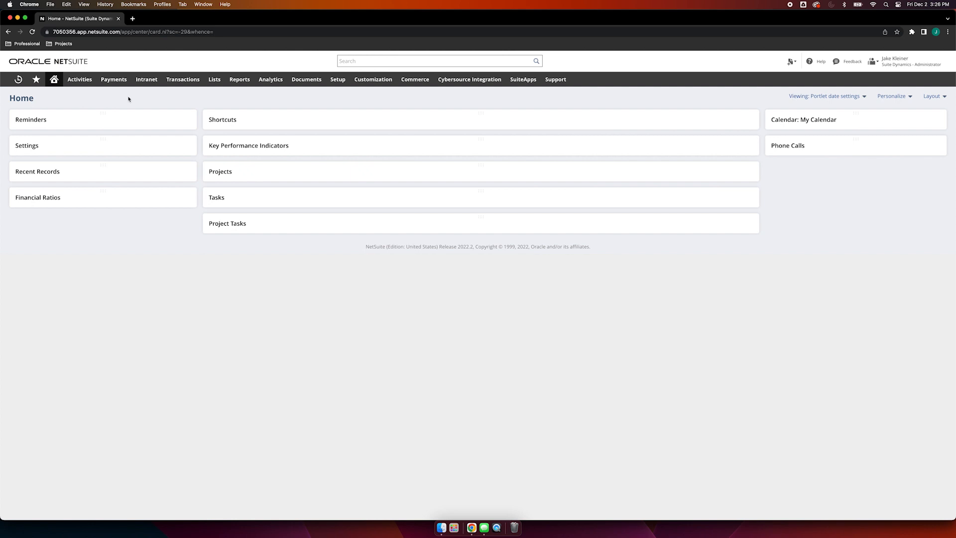
# Step: Expand the Reminders, Shortcuts and Settings portlets on the Home dashboard
pyautogui.click(104, 116)
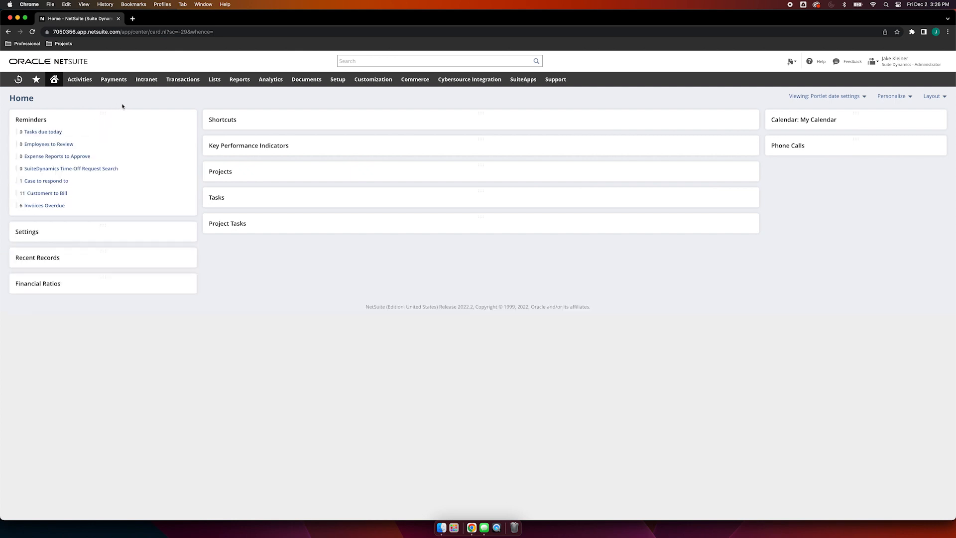
pyautogui.click(476, 115)
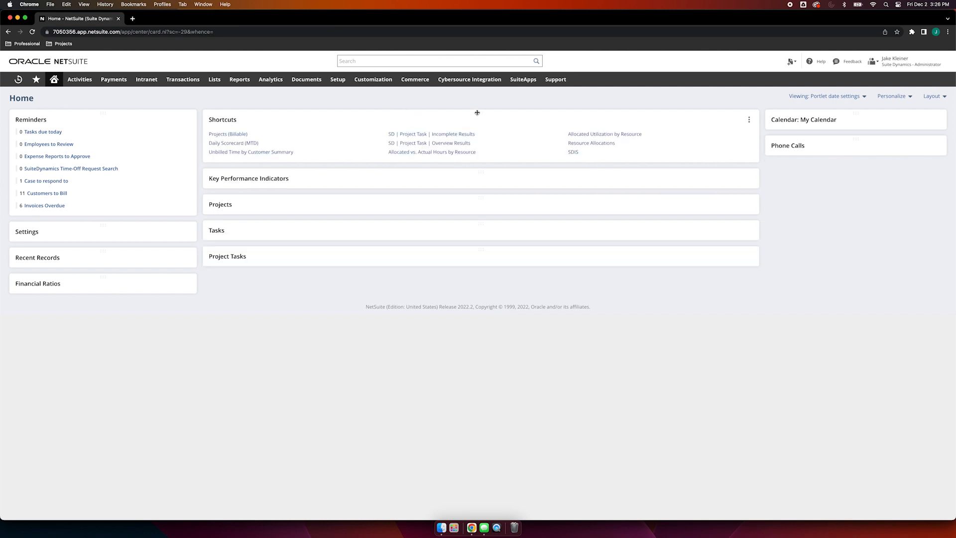
pyautogui.click(103, 228)
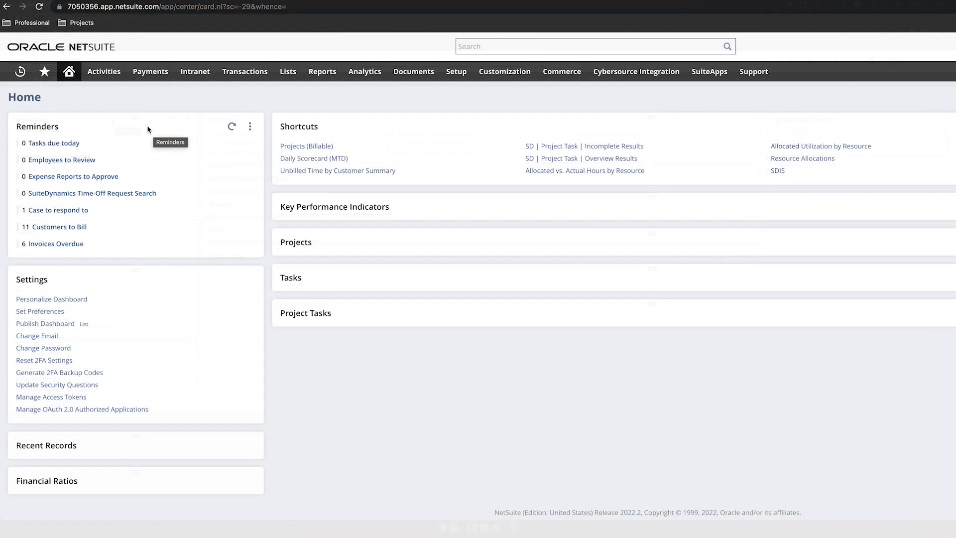
# Step: Add Bills to Approve and Allocation Schedules due to the Reminders portlet's selections and save the setup
pyautogui.click(250, 126)
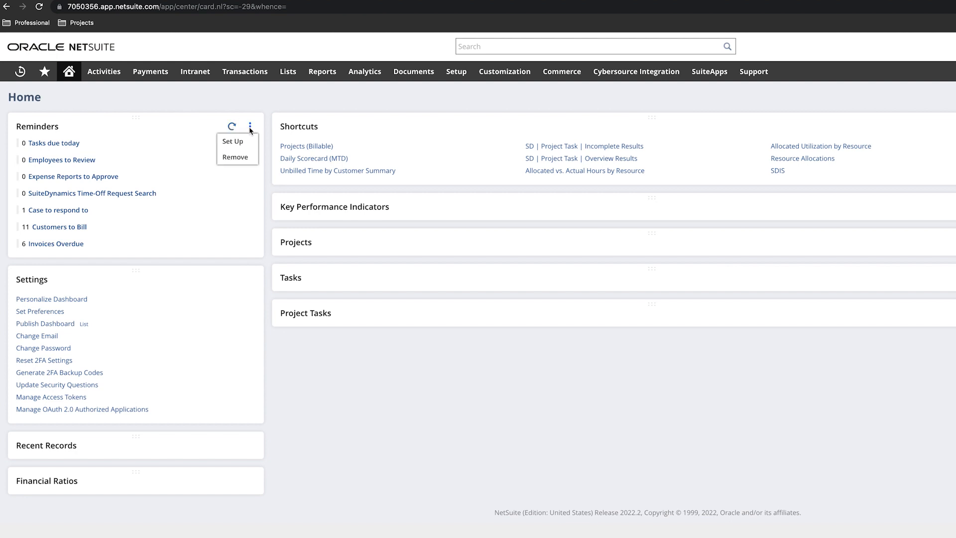
pyautogui.click(237, 142)
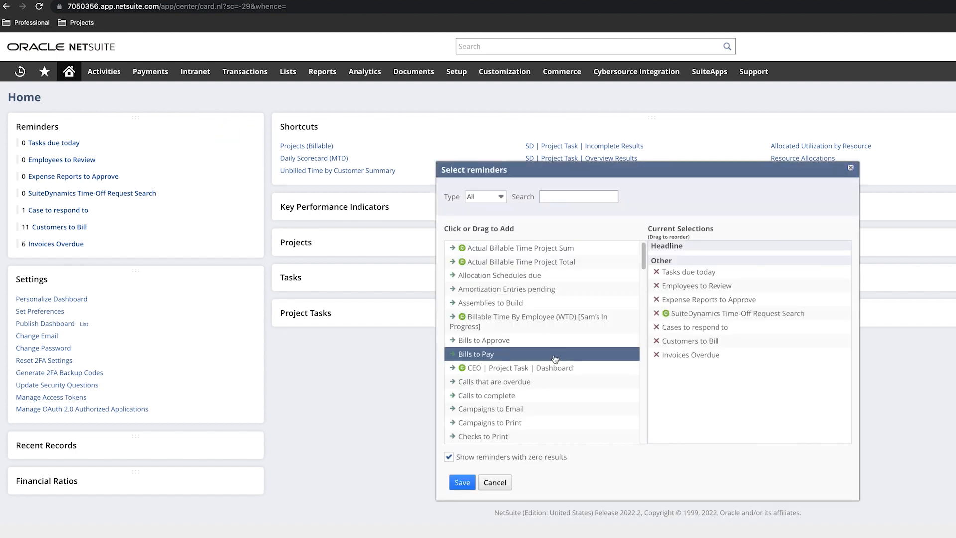
pyautogui.click(497, 342)
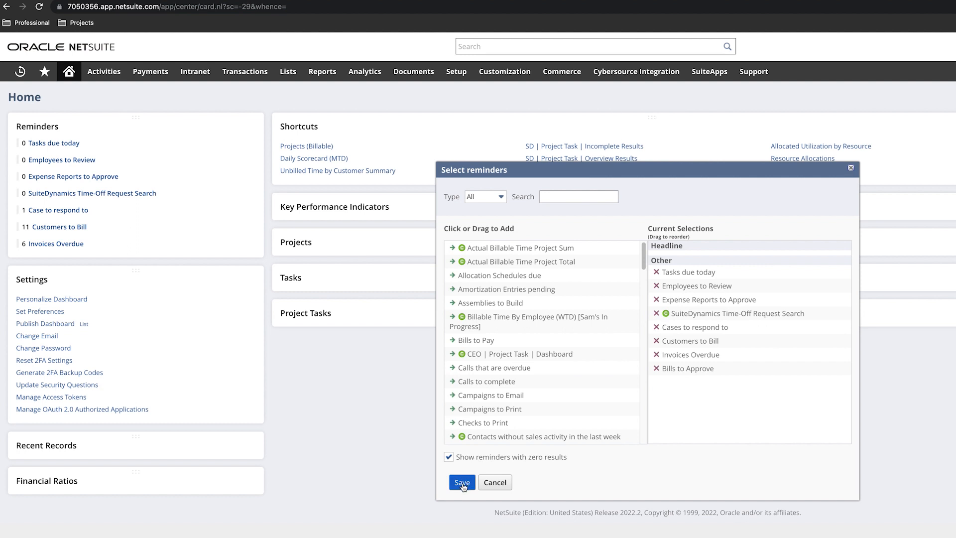
pyautogui.click(487, 280)
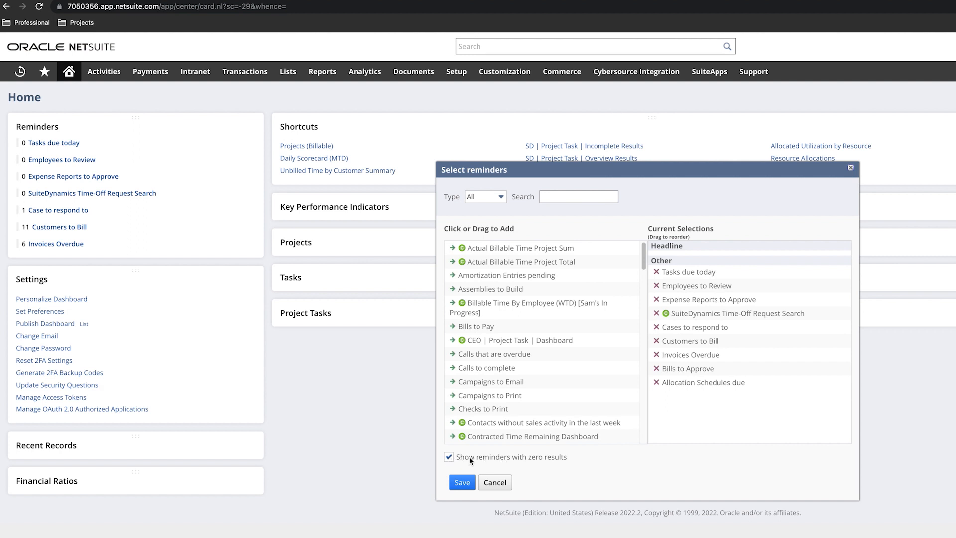
pyautogui.click(463, 483)
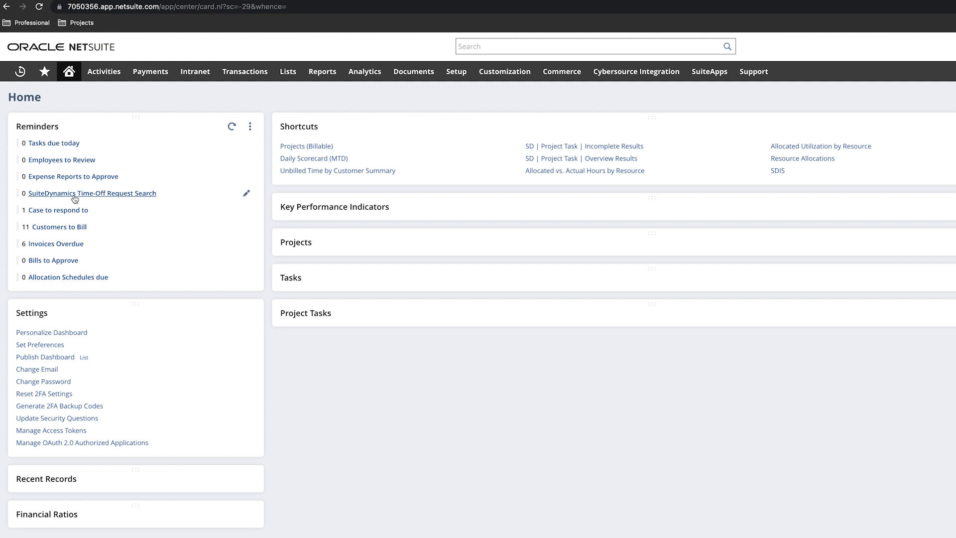
# Step: Collapse the Reminders and Settings portlets on the Home dashboard
pyautogui.click(136, 126)
pyautogui.click(136, 126)
pyautogui.click(137, 126)
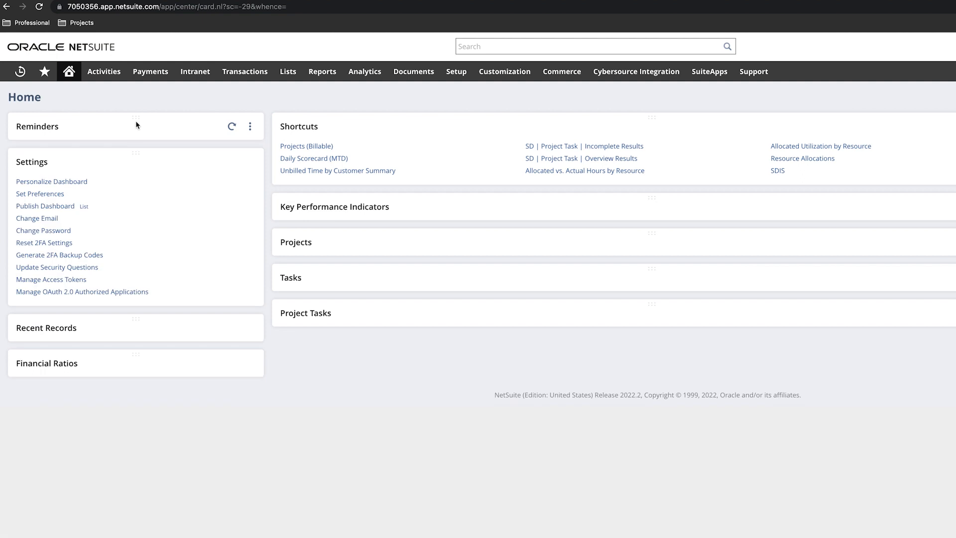
pyautogui.click(136, 124)
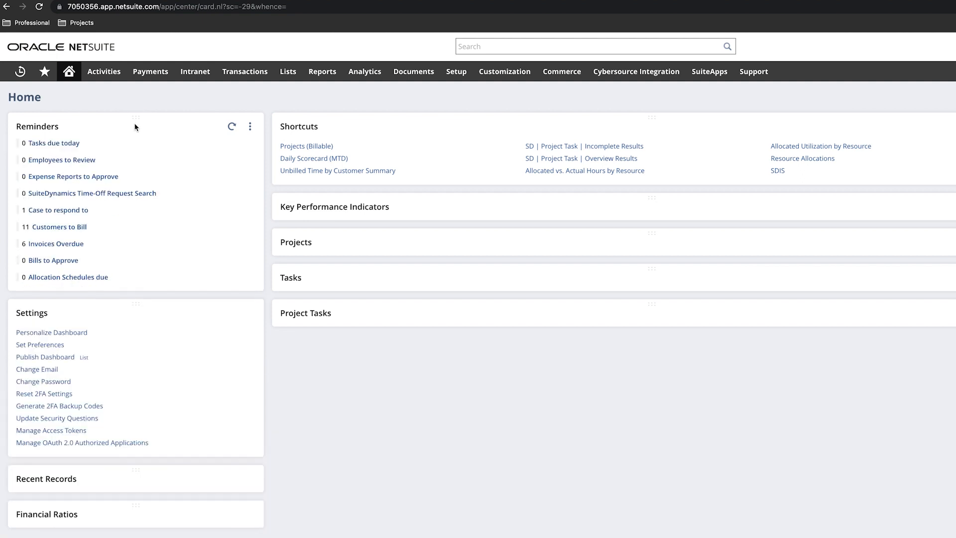
pyautogui.click(134, 124)
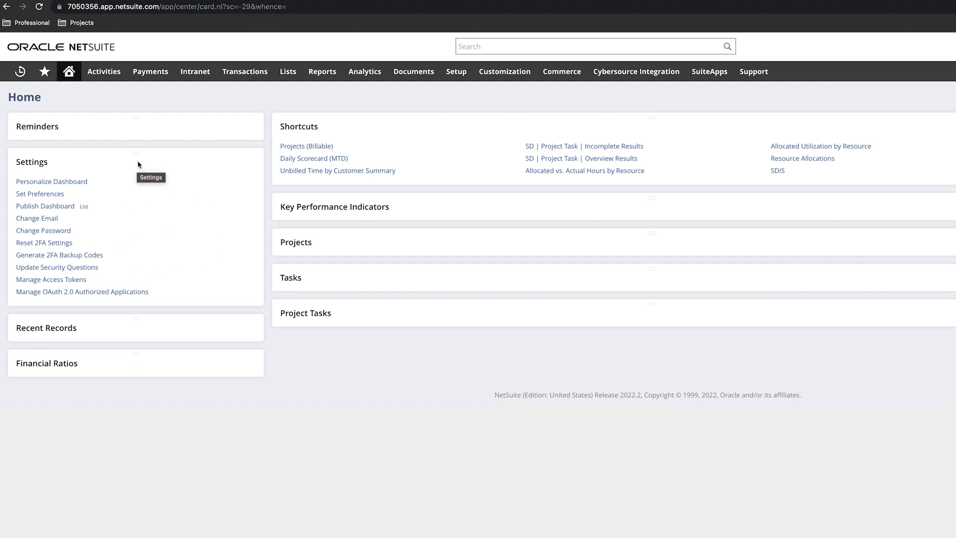
pyautogui.moveTo(100, 75)
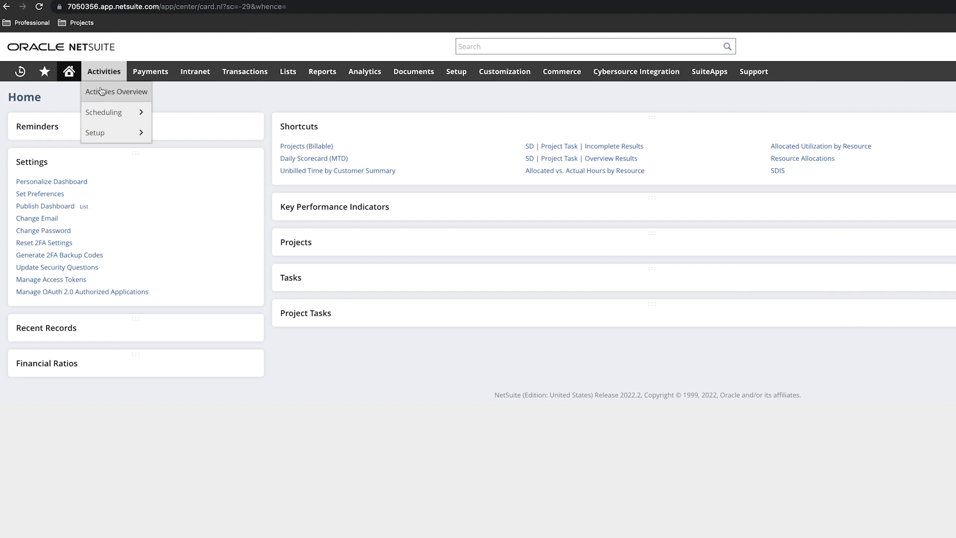
pyautogui.moveTo(100, 133)
pyautogui.moveTo(102, 115)
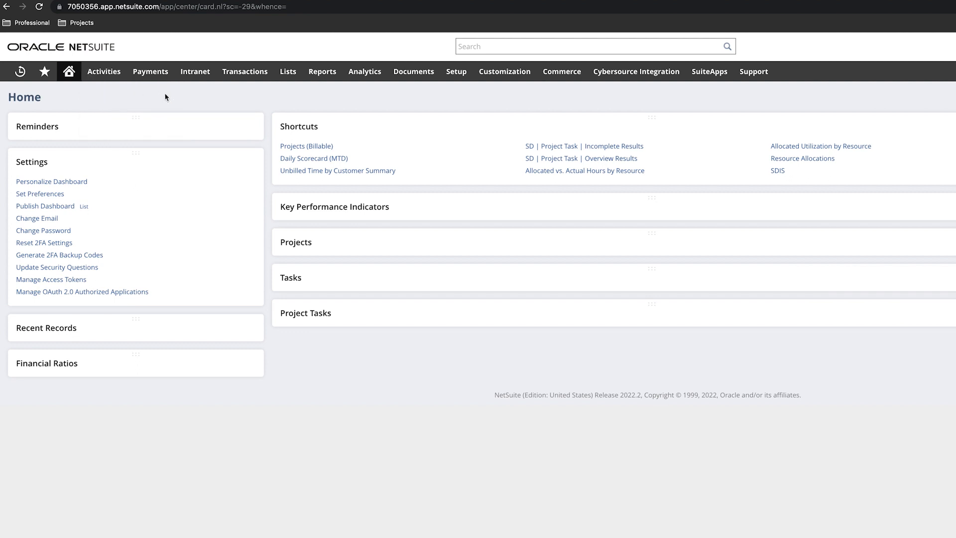
pyautogui.click(140, 158)
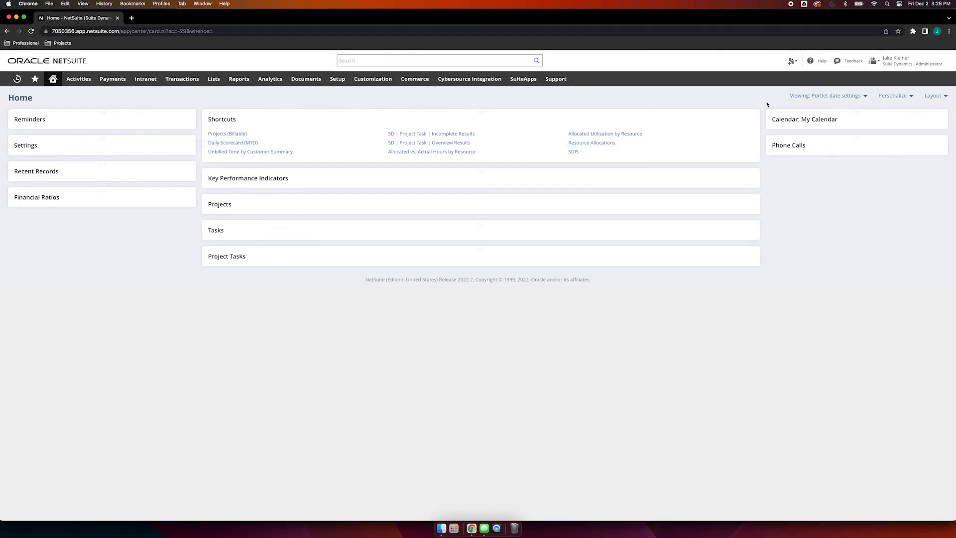
# Step: Personalize the dashboard by adding a Custom Search portlet below Phone Calls, and close the personalization area
pyautogui.click(901, 98)
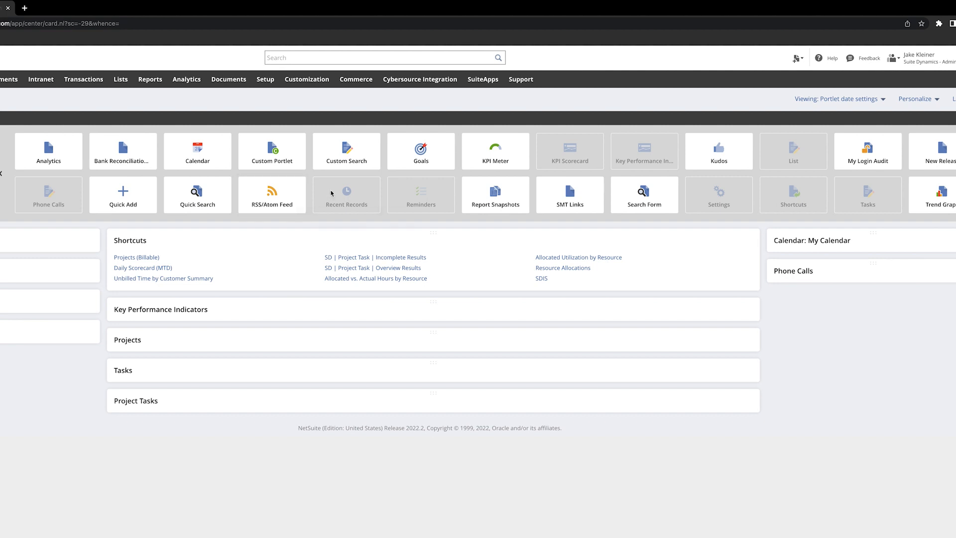
pyautogui.moveTo(338, 156); pyautogui.dragTo(849, 309)
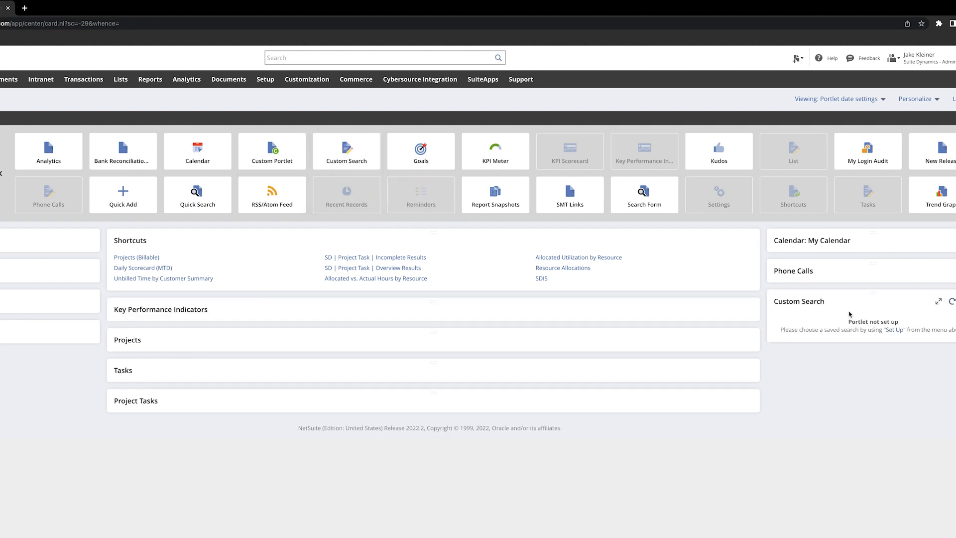
pyautogui.click(337, 155)
pyautogui.moveTo(337, 155); pyautogui.dragTo(831, 383)
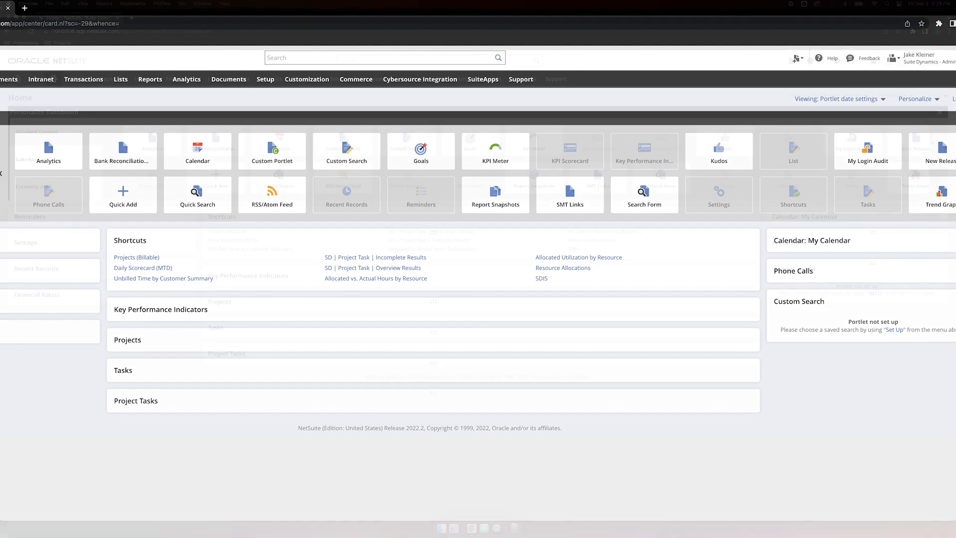
pyautogui.click(940, 113)
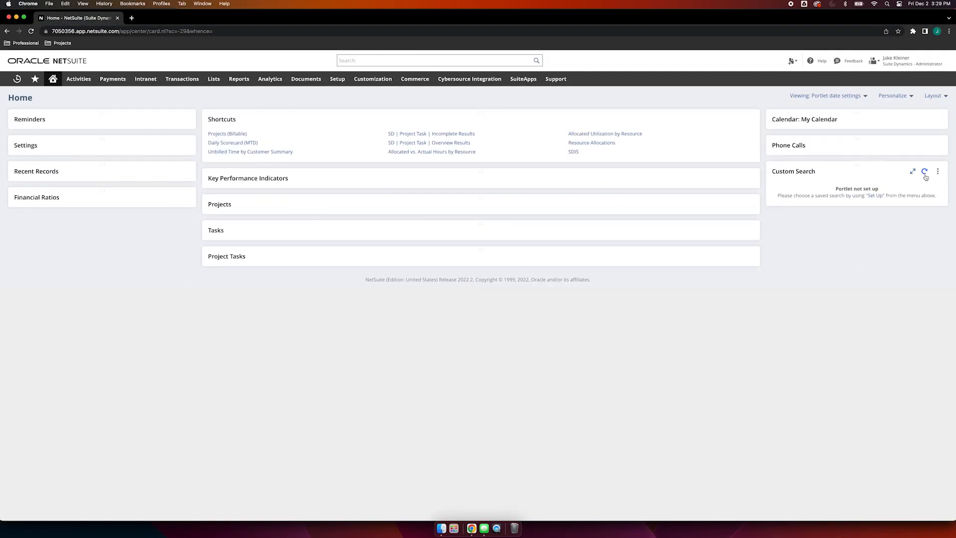
# Step: Set up the new Custom Search portlet to use the saved search Custom Resource Allocation Search
pyautogui.click(939, 171)
pyautogui.click(926, 182)
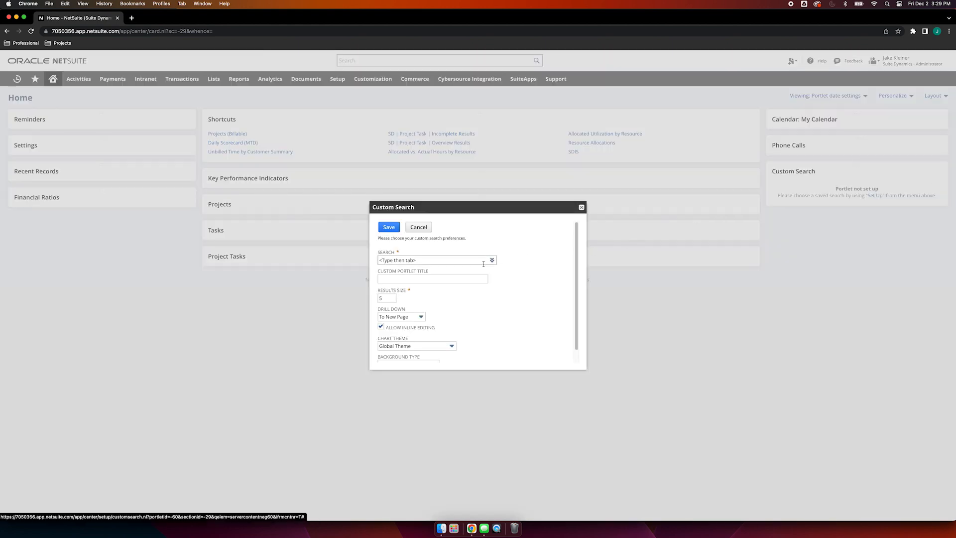
pyautogui.click(492, 260)
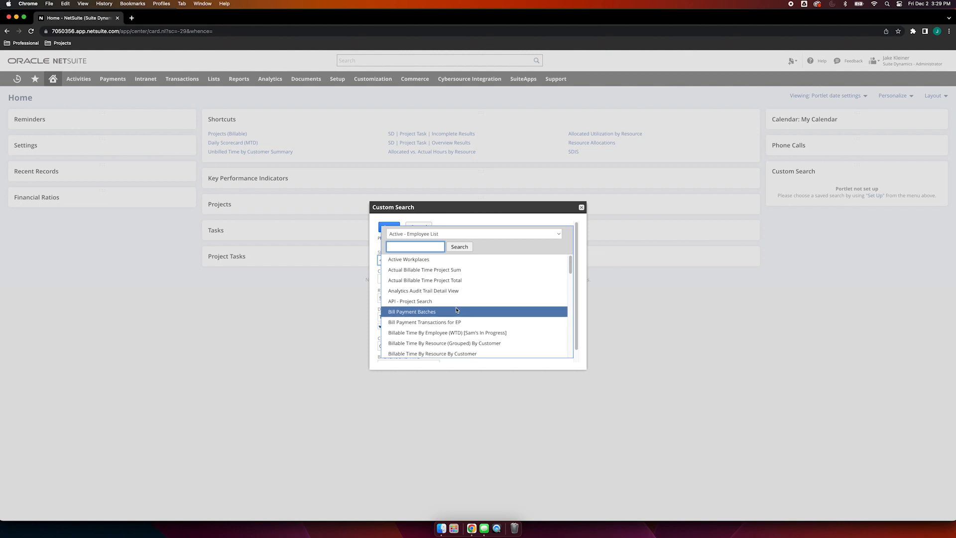
pyautogui.scroll(-3, 455, 310)
pyautogui.scroll(-5, 456, 309)
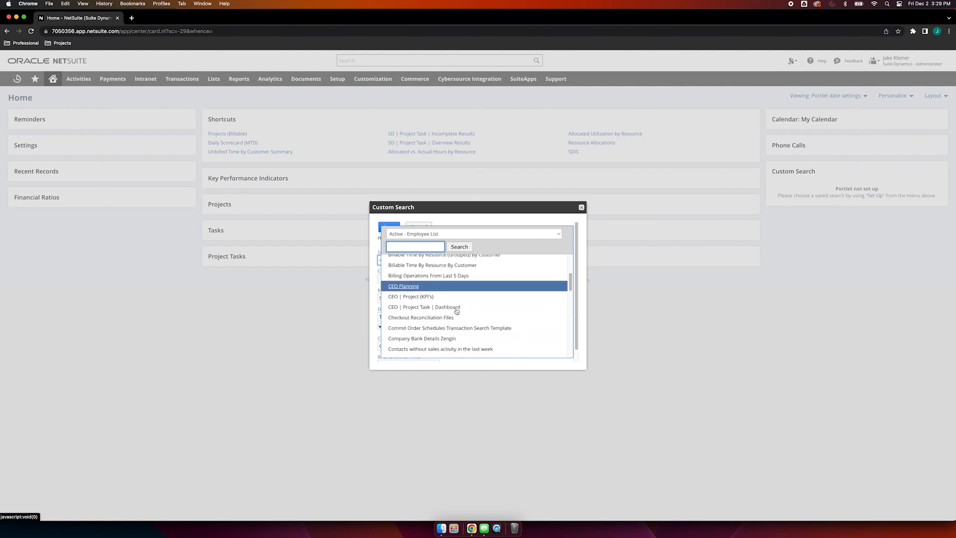
pyautogui.scroll(-3, 438, 309)
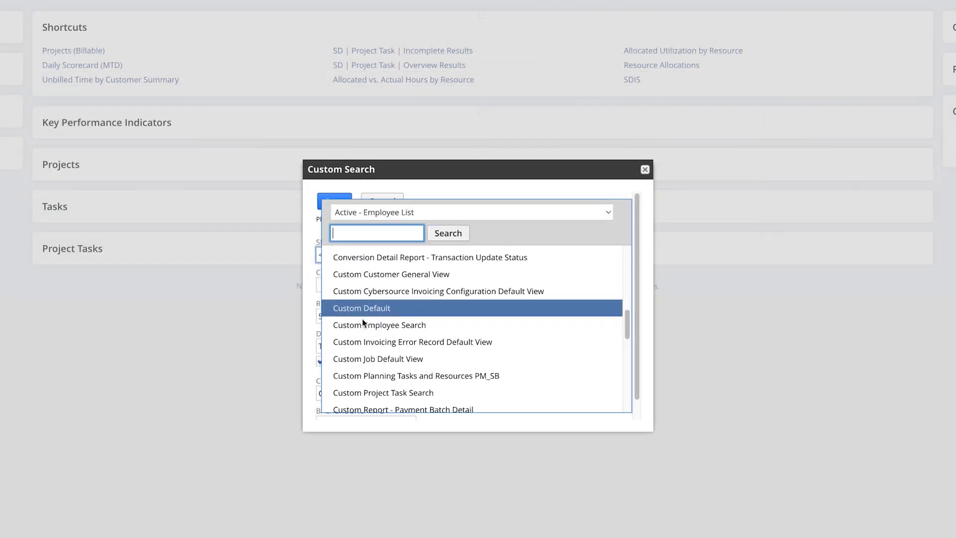
pyautogui.scroll(-3, 362, 323)
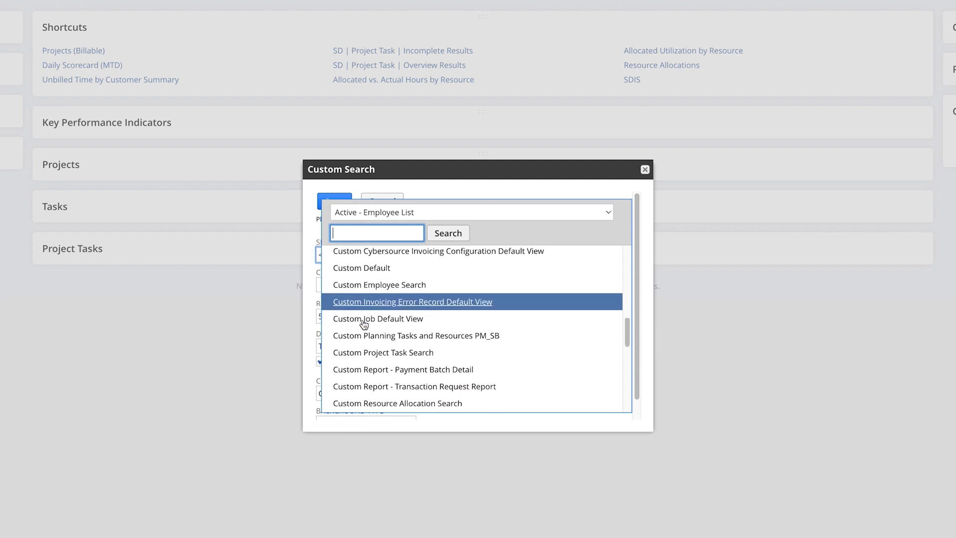
pyautogui.click(375, 354)
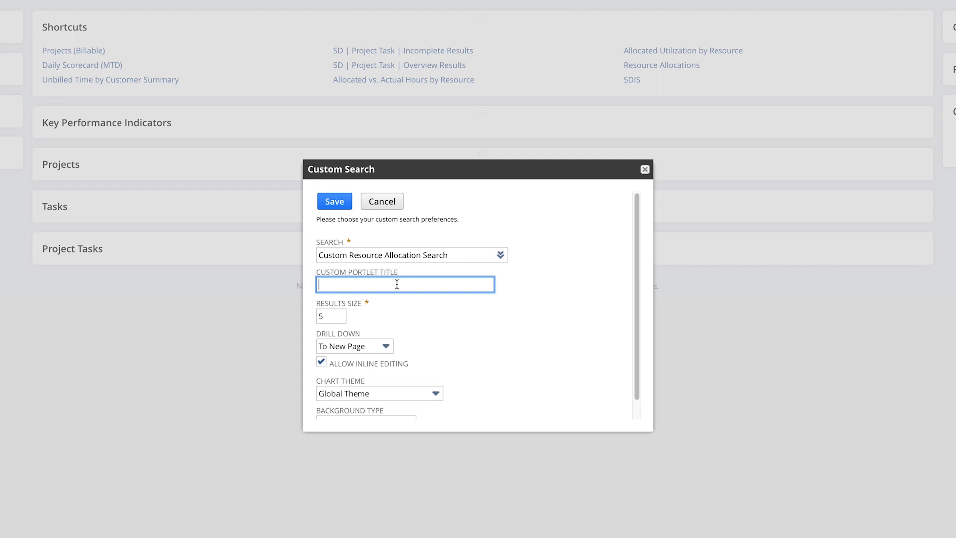
# Step: Give the custom search portlet the title "Resource Allocation Search Dashboard" and save its preferences
pyautogui.write('Cus')
pyautogui.write('Resource Allocat')
pyautogui.write('ion ')
pyautogui.write('Search Dashboard')
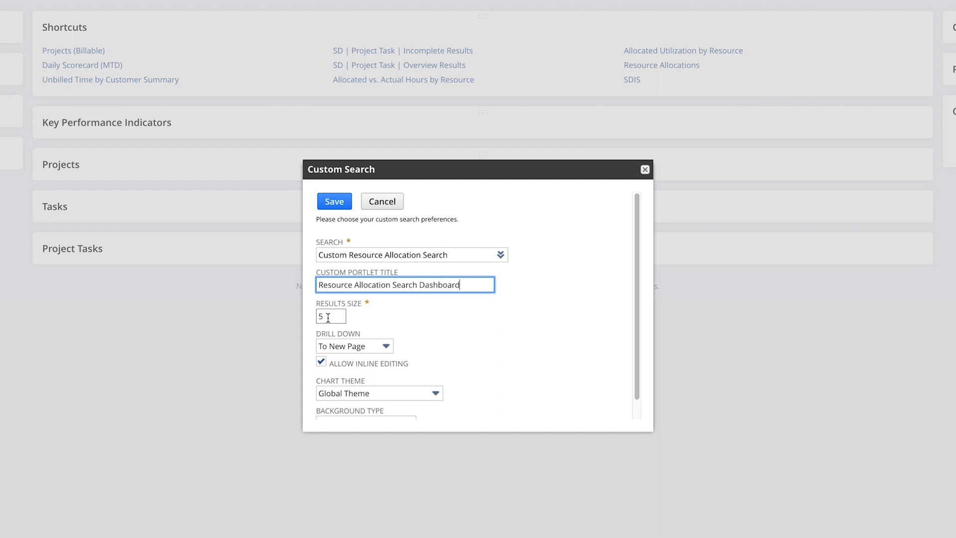
pyautogui.scroll(-2, 331, 317)
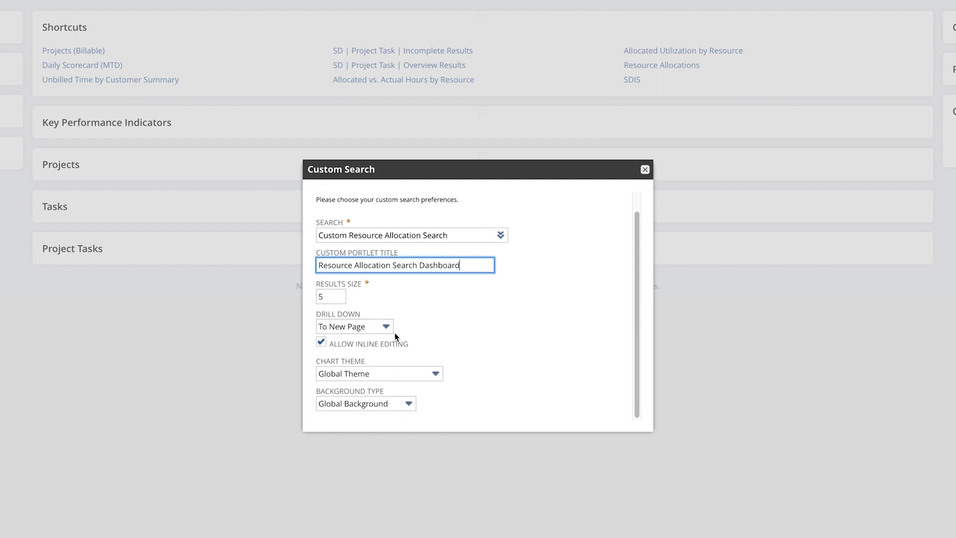
pyautogui.click(386, 333)
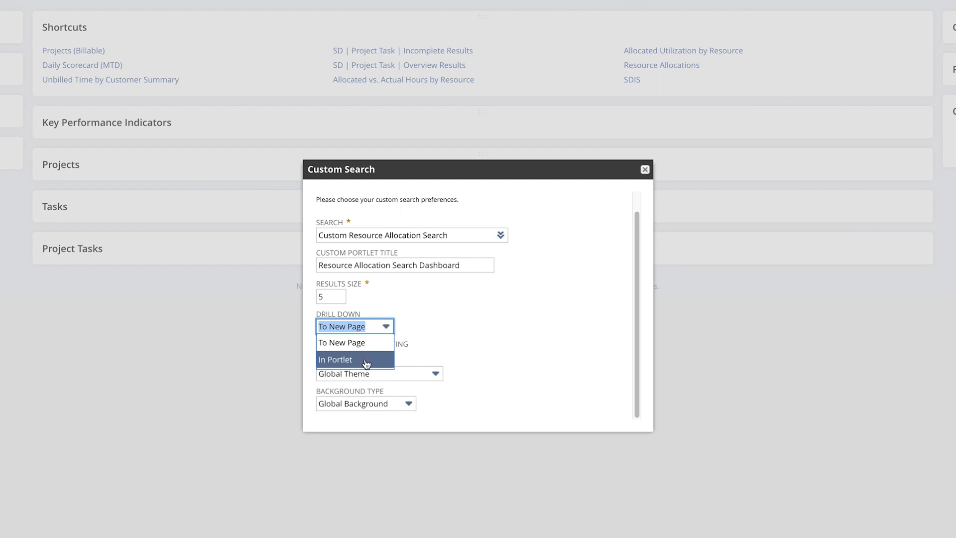
pyautogui.click(468, 332)
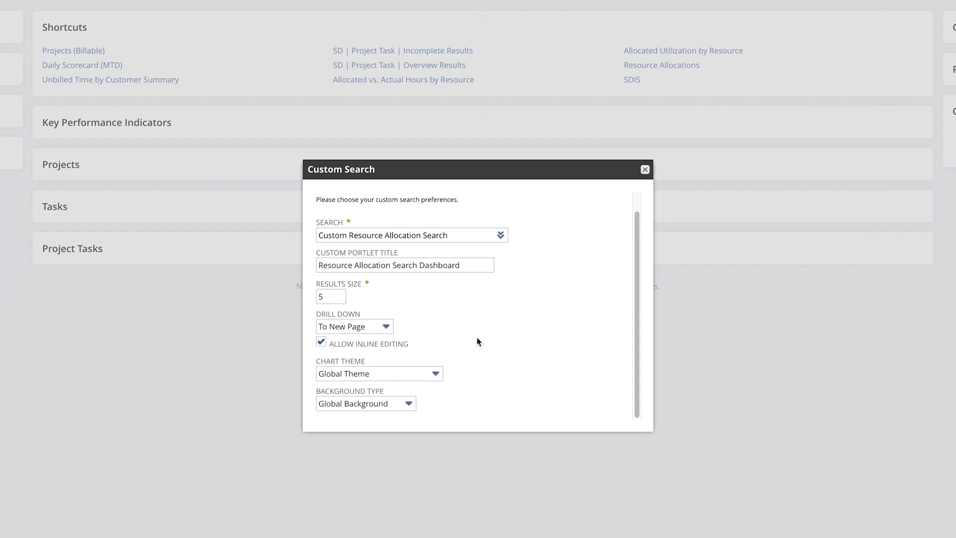
pyautogui.scroll(2, 493, 349)
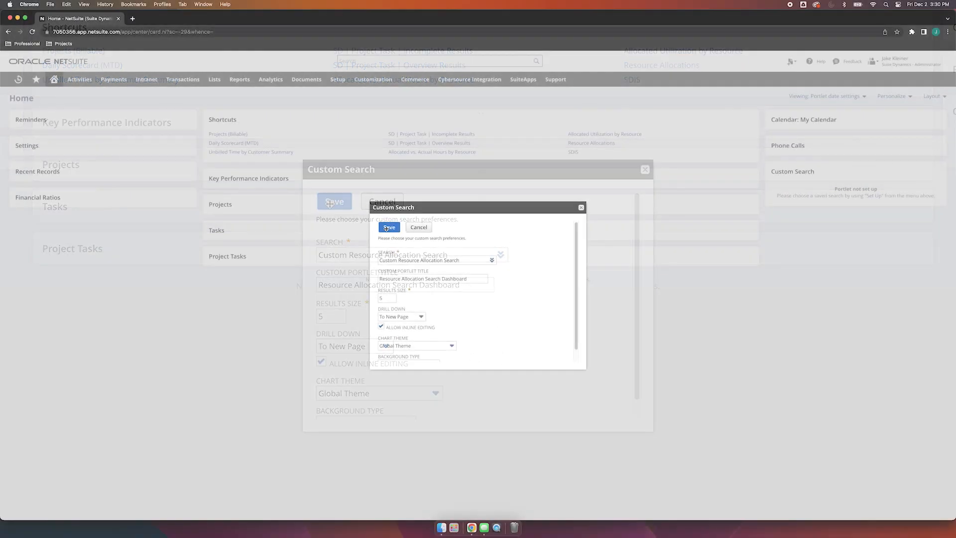
pyautogui.click(389, 227)
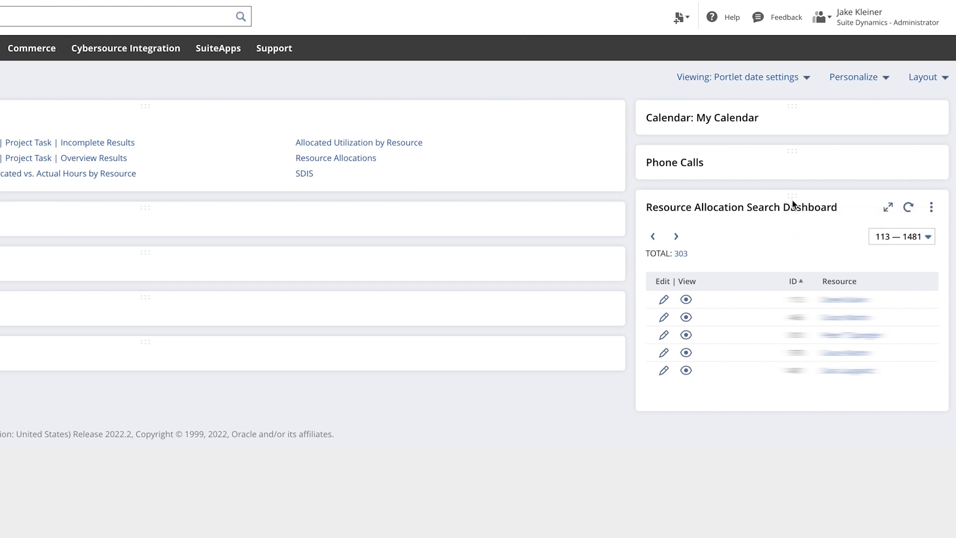
# Step: Collapse the Resource Allocation Search Dashboard portlet and add a Trend Graph portlet between it and Phone Calls
pyautogui.click(794, 204)
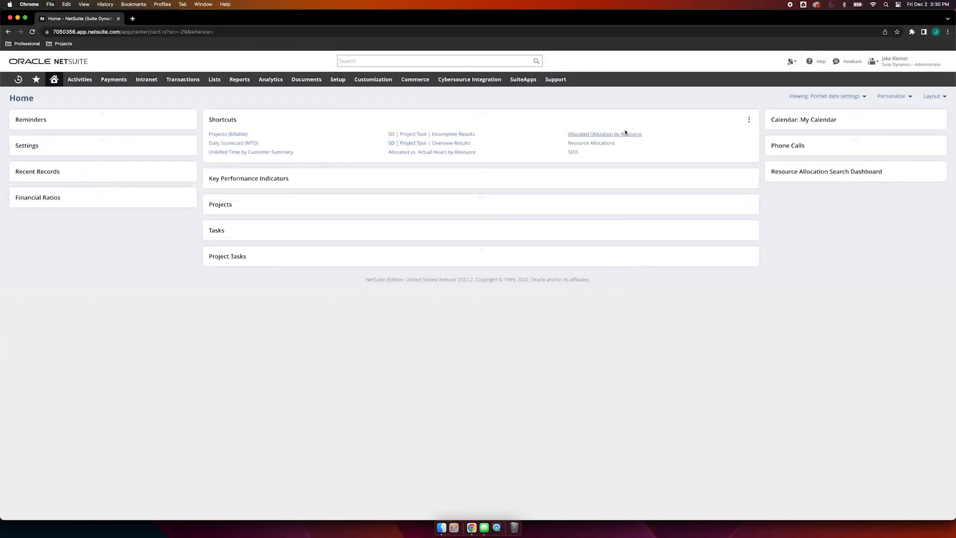
pyautogui.click(886, 96)
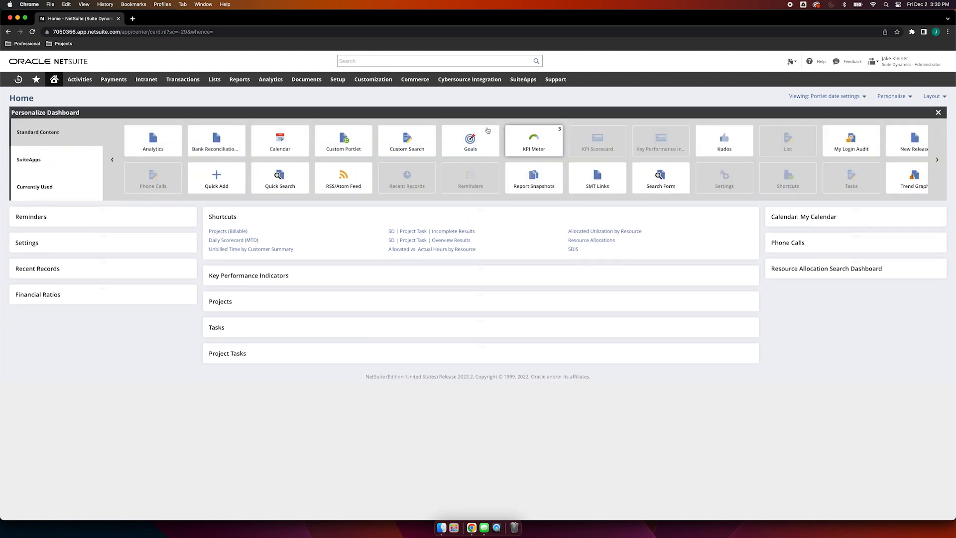
pyautogui.click(359, 135)
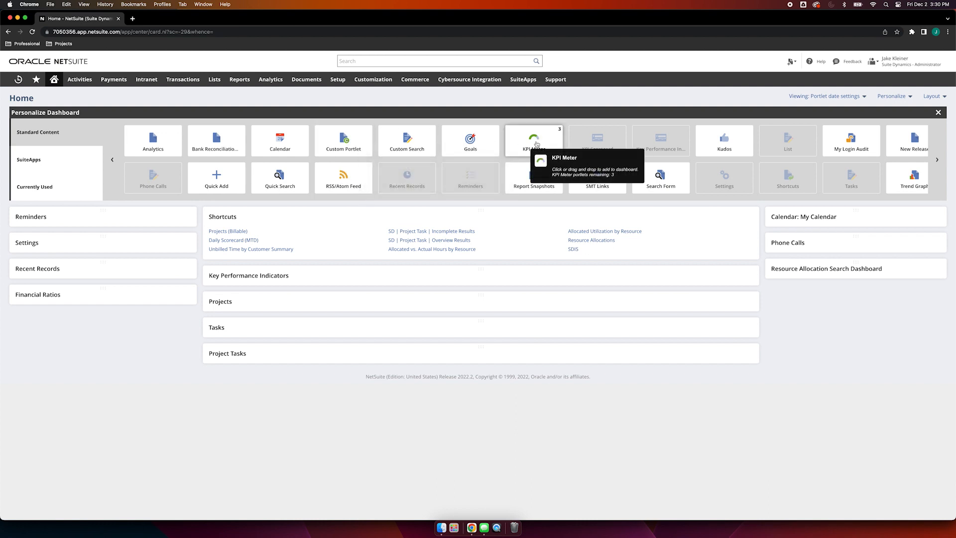
pyautogui.hscroll(2, 652, 149)
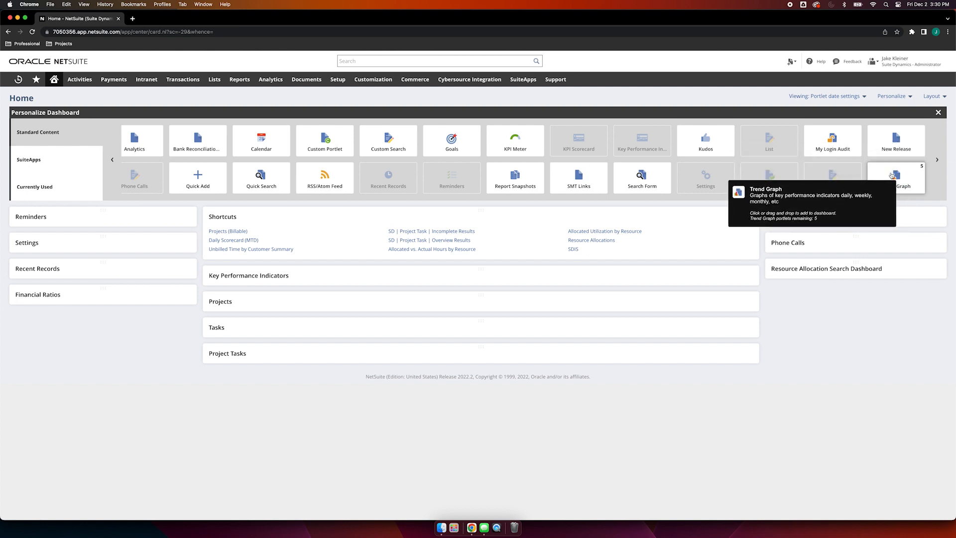
pyautogui.moveTo(891, 176); pyautogui.dragTo(856, 273)
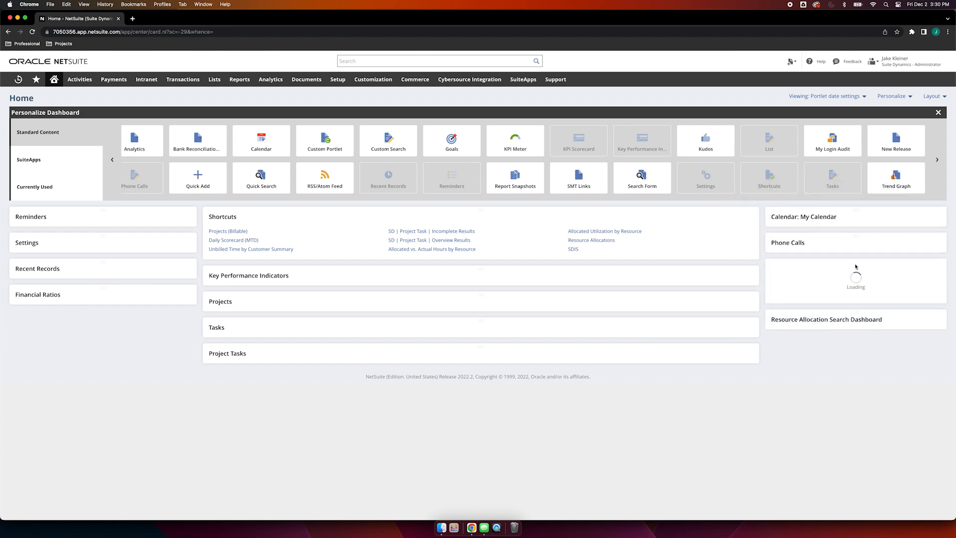
# Step: Close the dashboard personalization area and collapse the new Trend Graph portlet
pyautogui.click(938, 113)
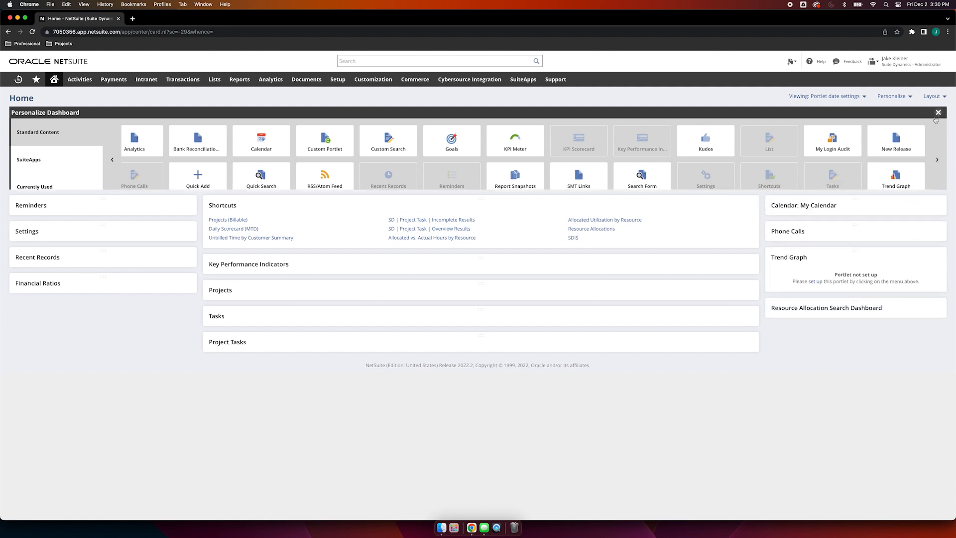
pyautogui.click(858, 175)
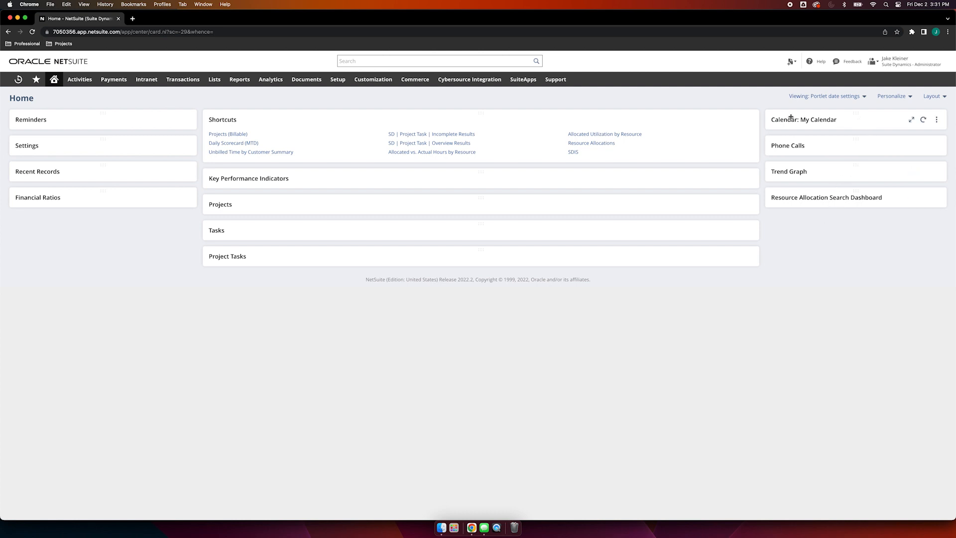
# Step: Switch to the two-column layout with the wide column first, and place Reminders atop the wide column and Shortcuts atop the narrow one
pyautogui.click(932, 96)
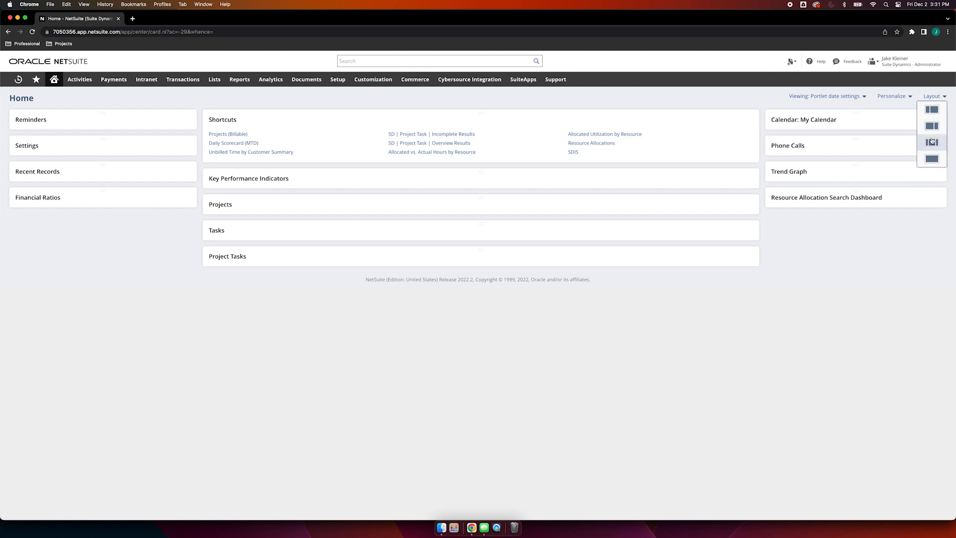
pyautogui.click(932, 131)
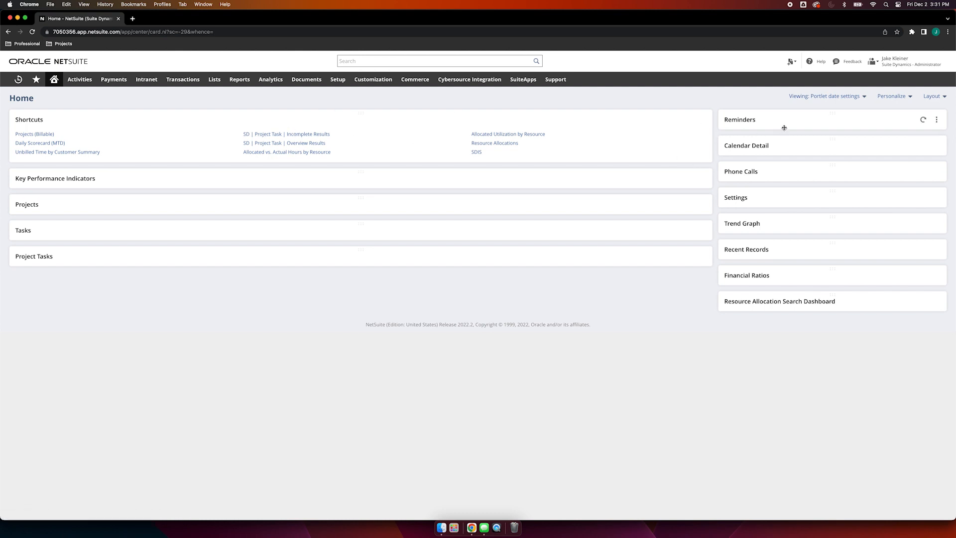
pyautogui.moveTo(807, 118); pyautogui.dragTo(550, 118)
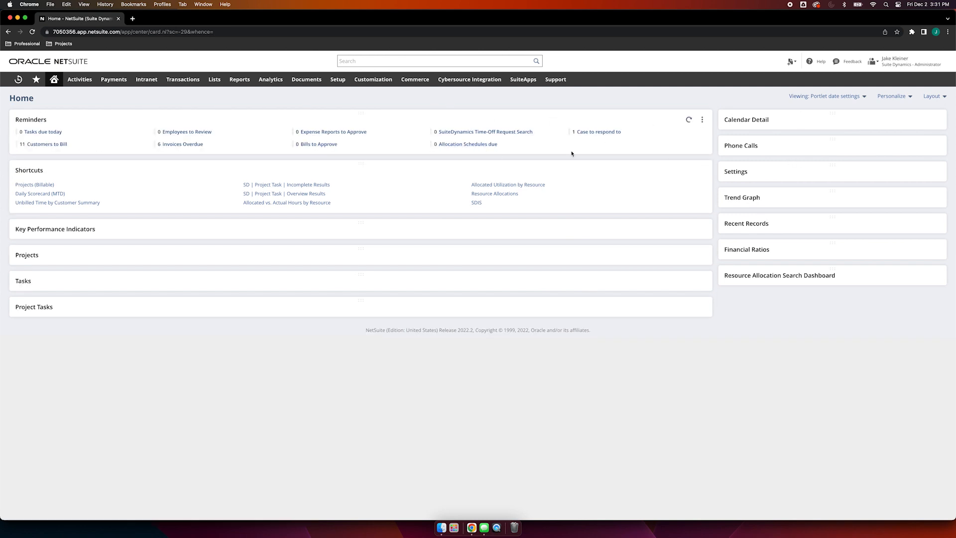
pyautogui.moveTo(363, 164); pyautogui.dragTo(737, 116)
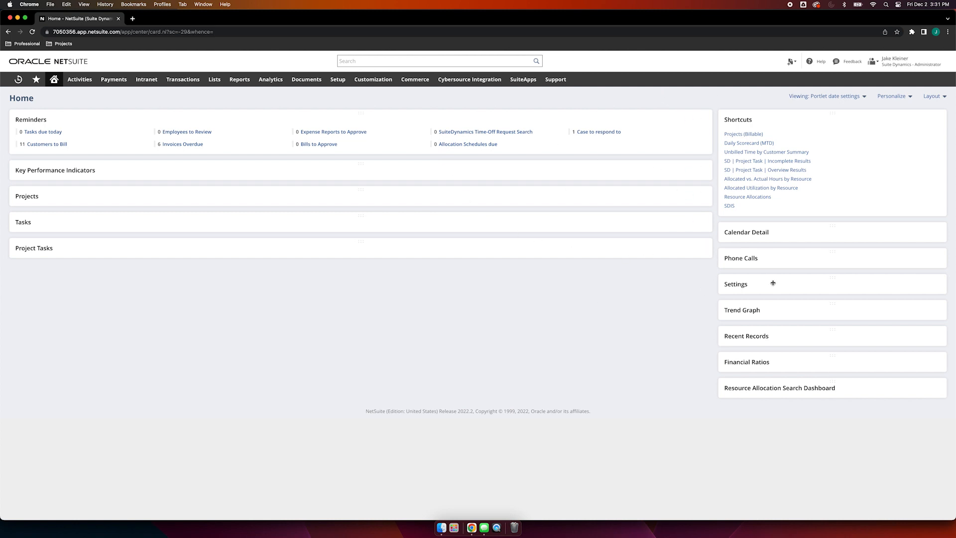
# Step: Switch the dashboard to the three-column layout and move Projects into the empty first column, with Shortcuts below it
pyautogui.click(932, 97)
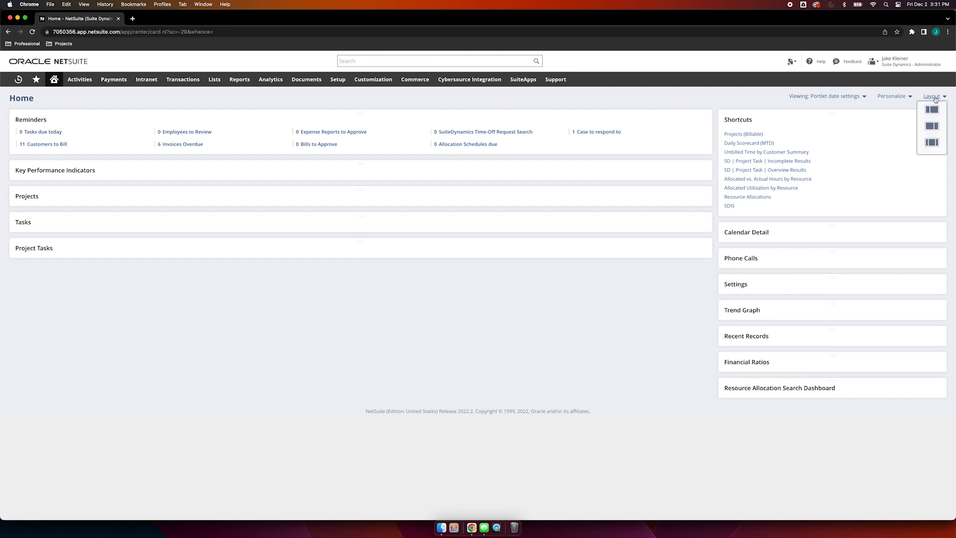
pyautogui.click(932, 143)
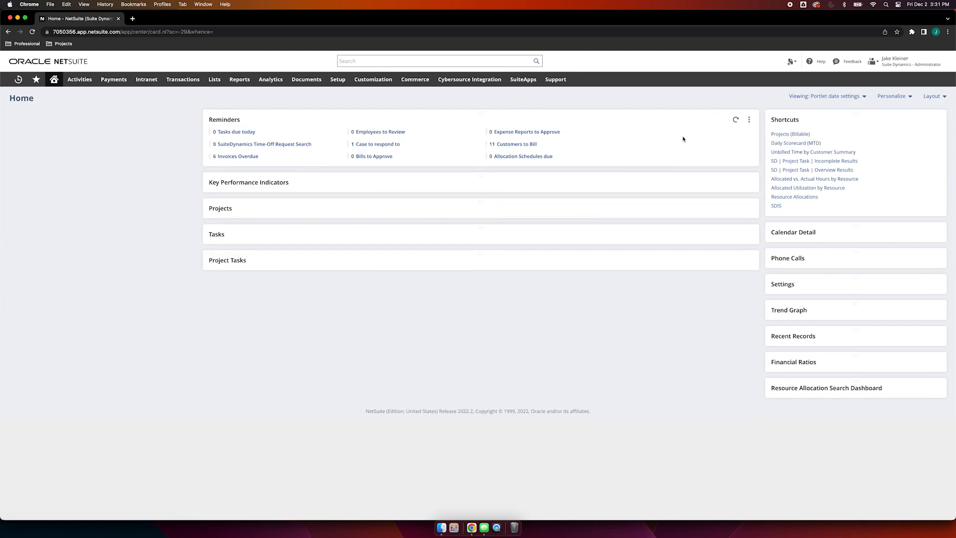
pyautogui.moveTo(426, 207); pyautogui.dragTo(162, 120)
pyautogui.moveTo(862, 119); pyautogui.dragTo(145, 141)
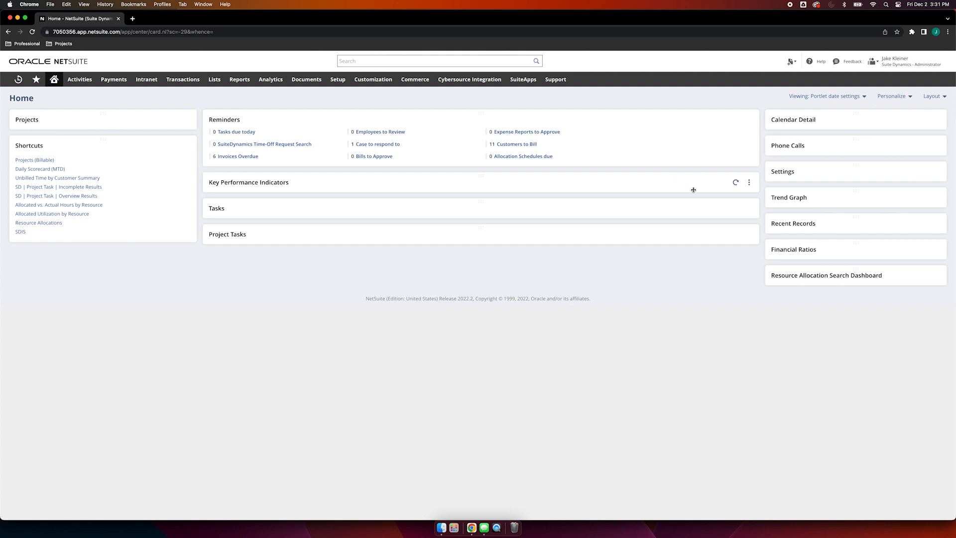